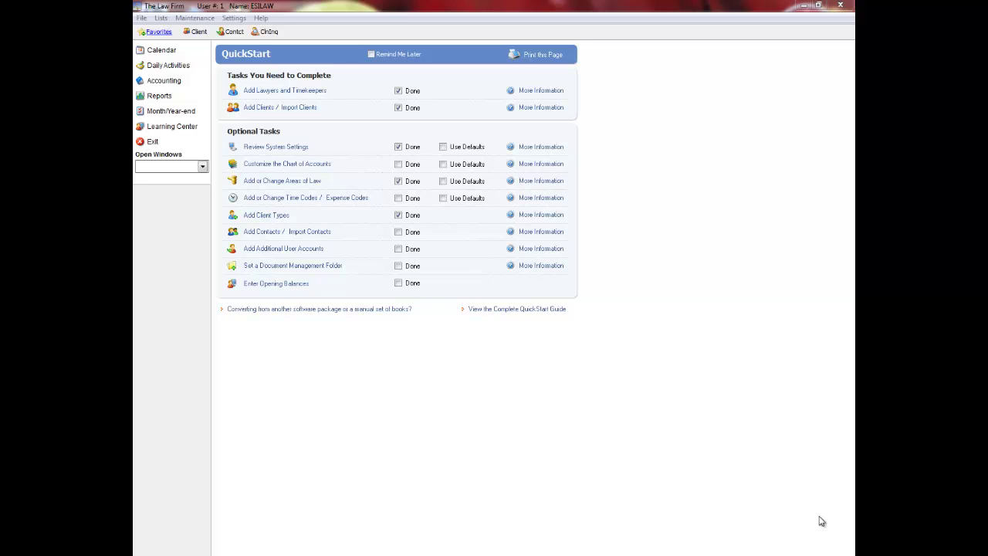
- Open the chart of accounts for customization and look up the Accounting account
left_click(303, 169)
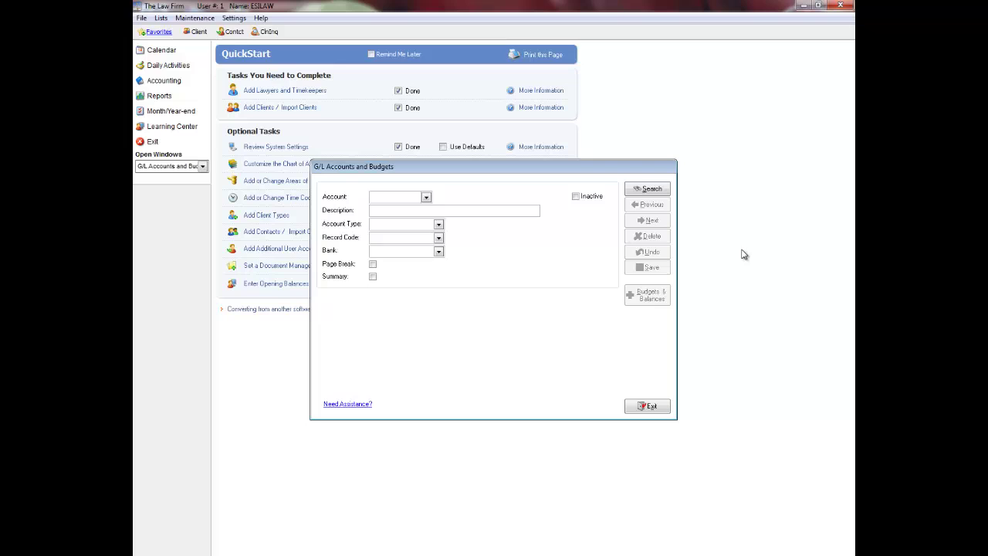
left_click(662, 192)
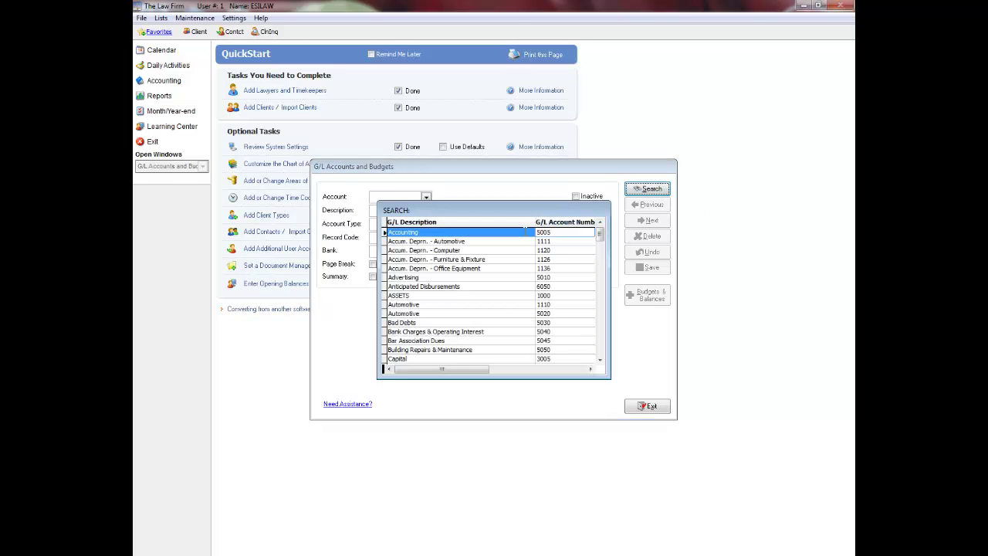
double_click(525, 231)
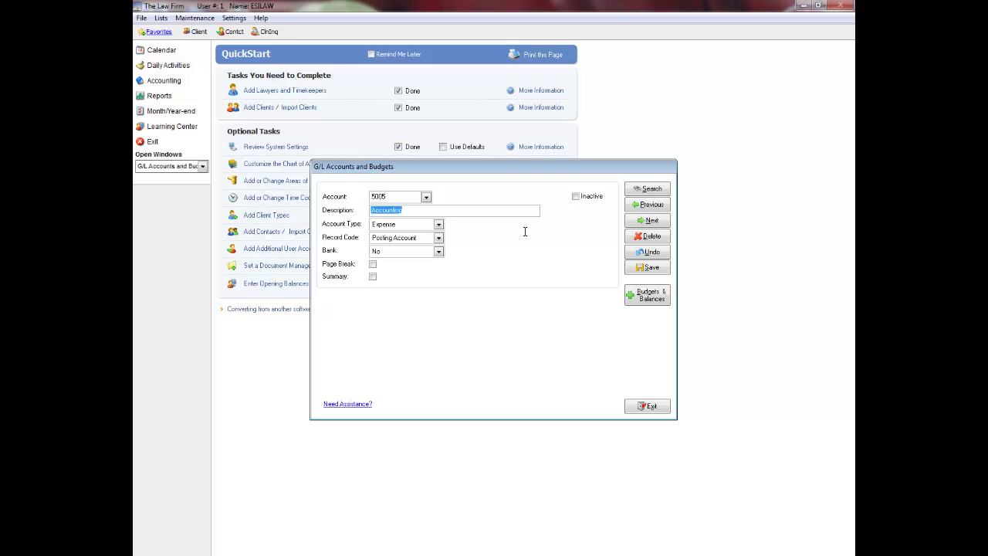
- List the existing G/L accounts in order of account number, then close the list
left_click(647, 193)
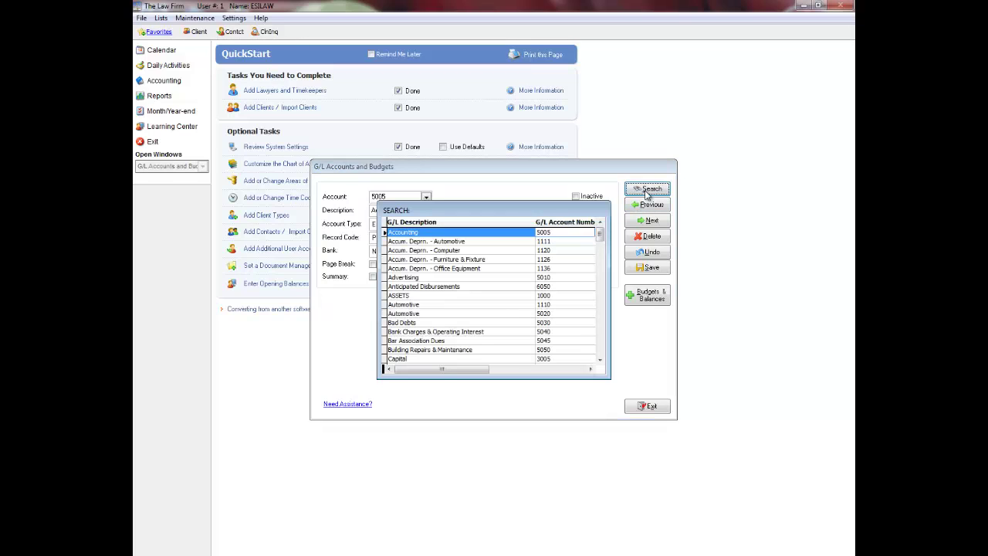
left_click(576, 222)
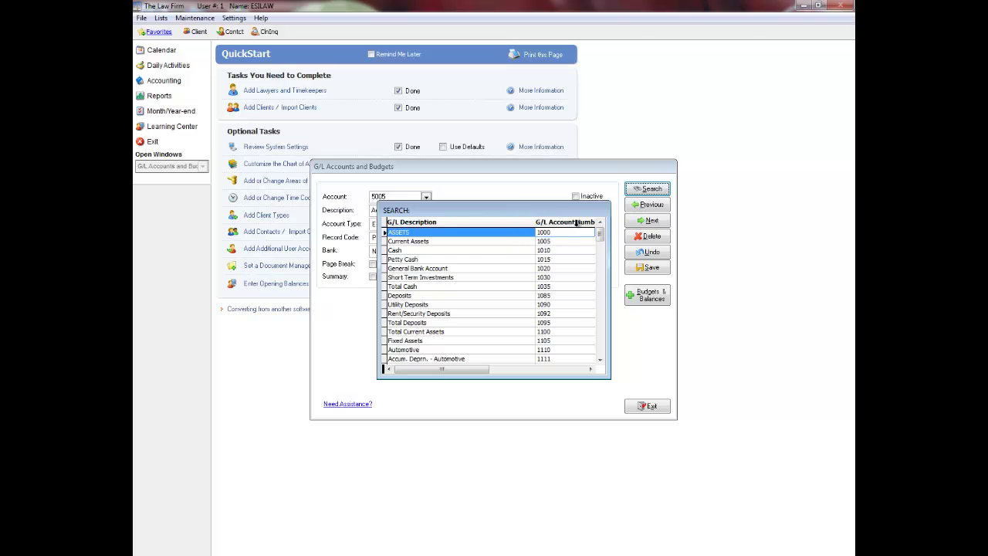
key("Escape")
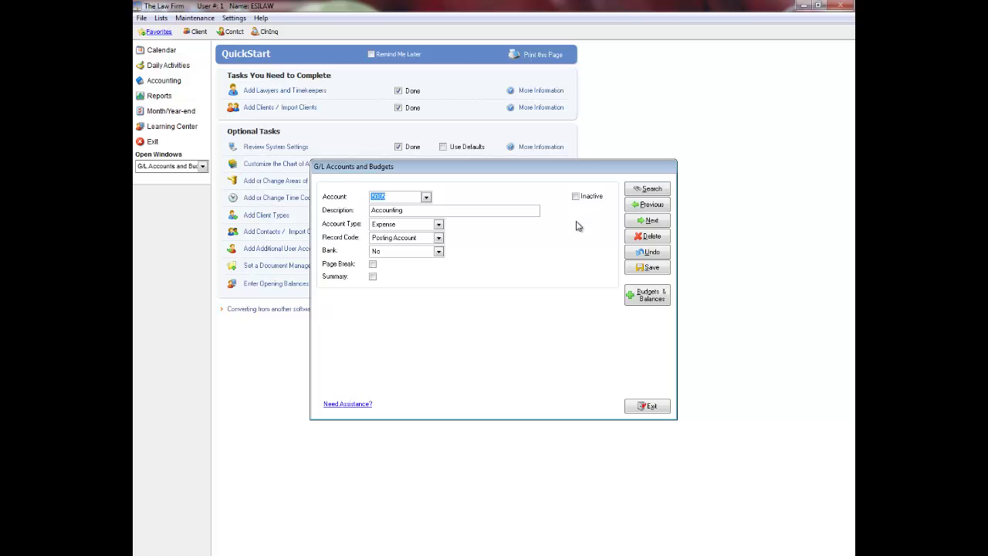
- Clear the form and add G/L account 1025 with description "General Bank - National Bank" and account type Asset
left_click(652, 250)
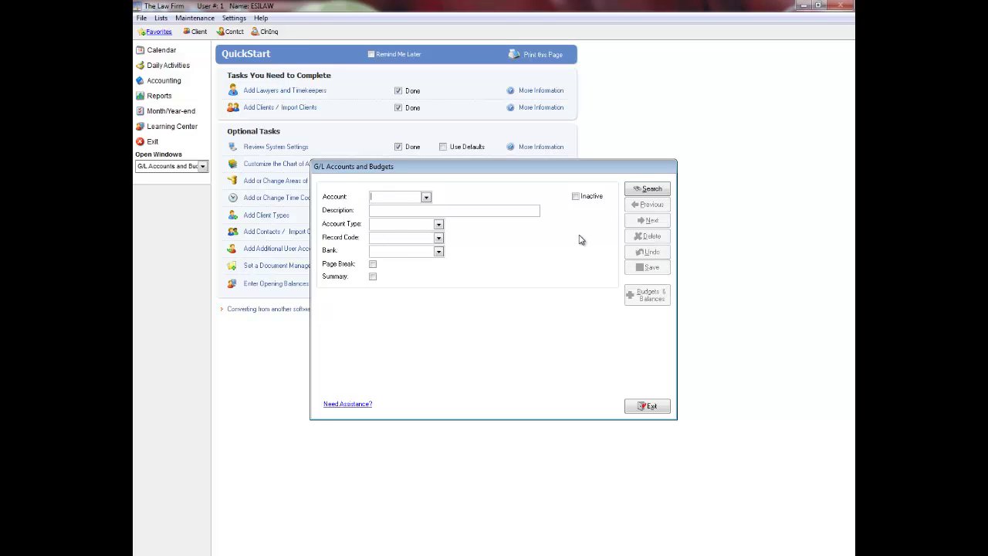
type("1025")
key("Tab")
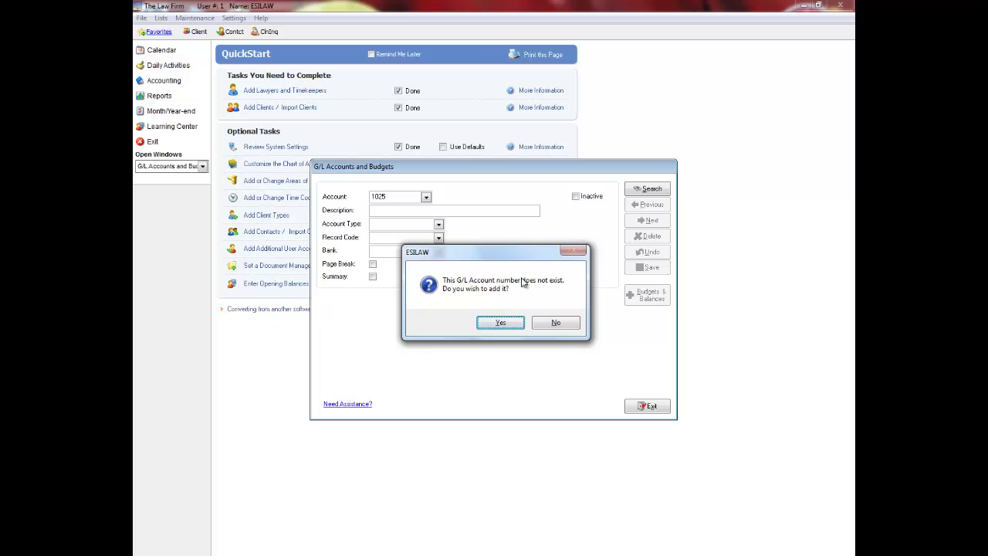
left_click(501, 323)
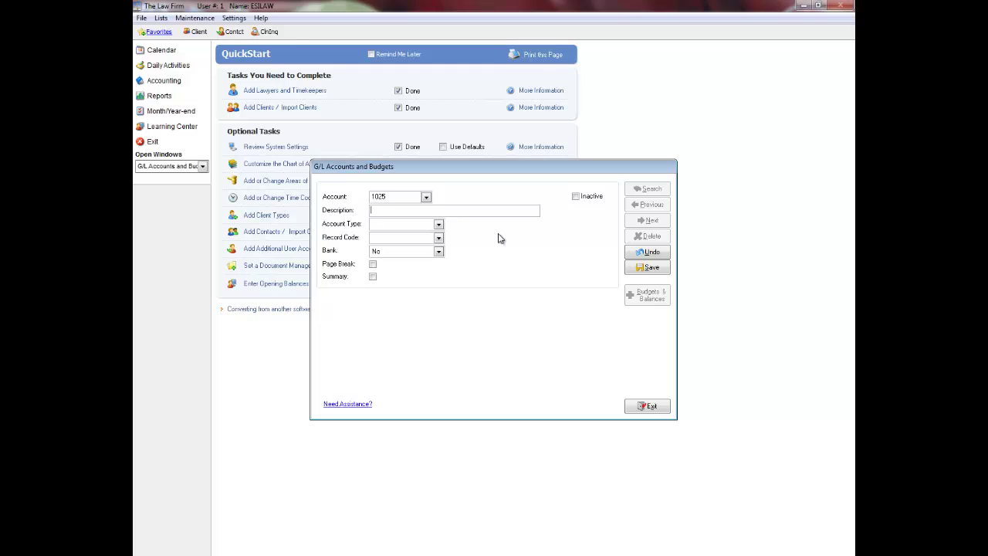
type("General Bank - National Bank")
left_click(439, 224)
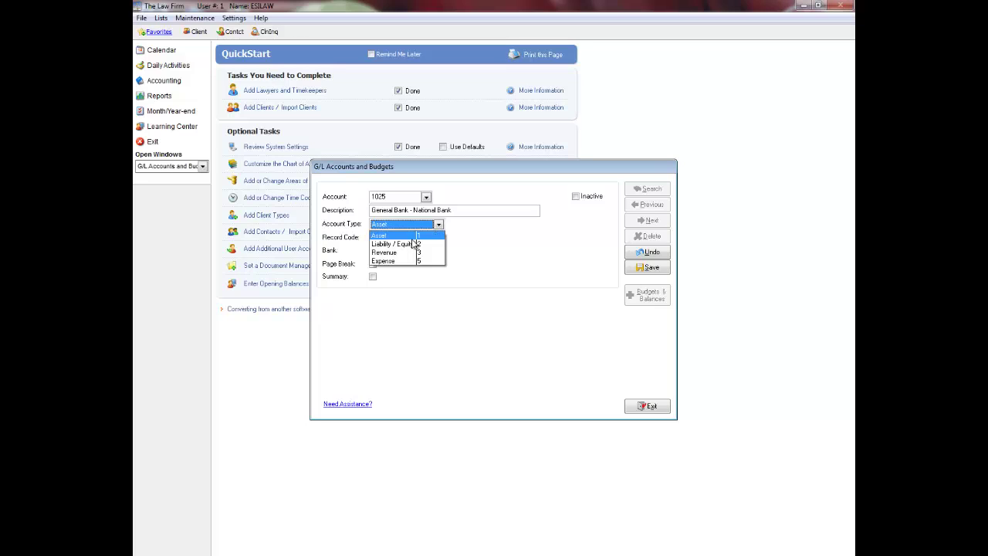
left_click(427, 235)
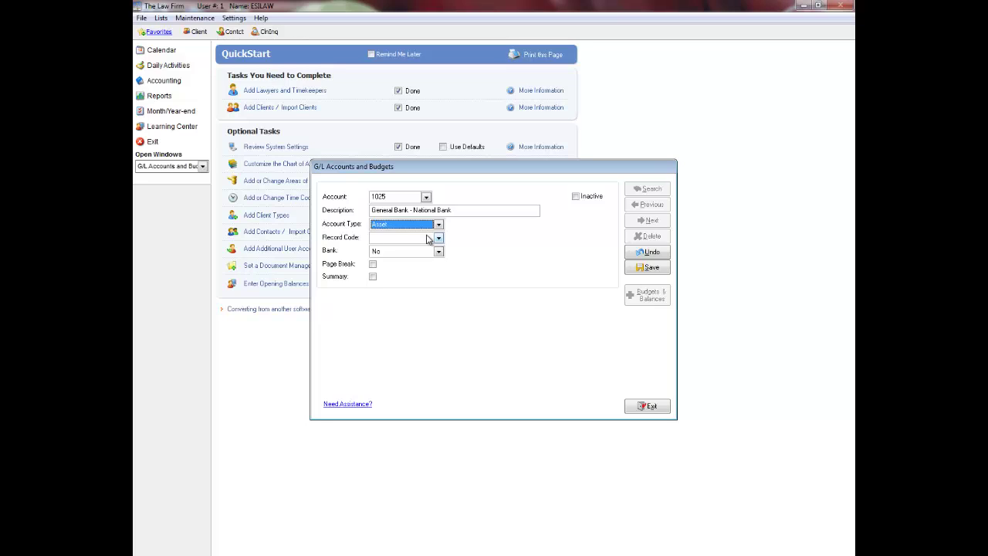
- Try Total Account as the new account's record code
left_click(439, 238)
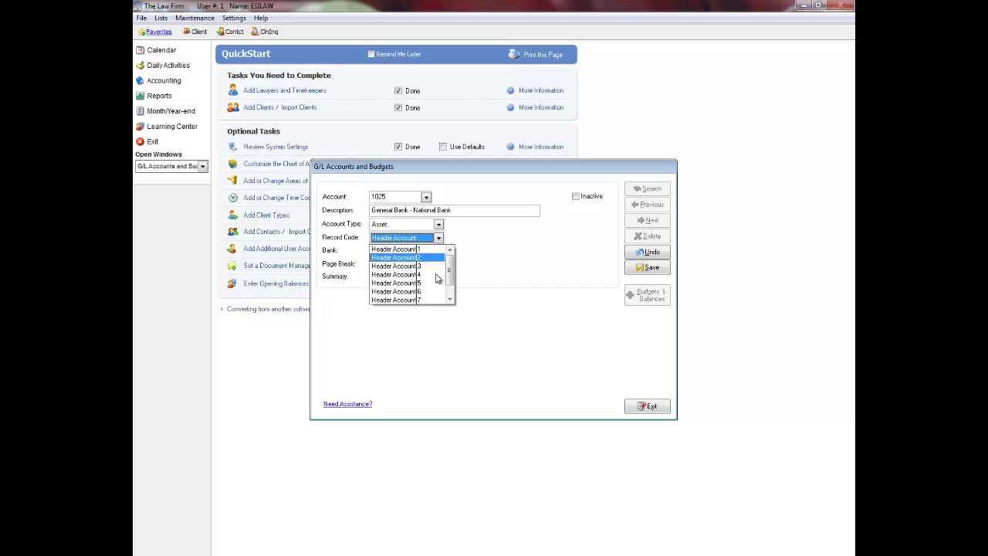
left_click(453, 301)
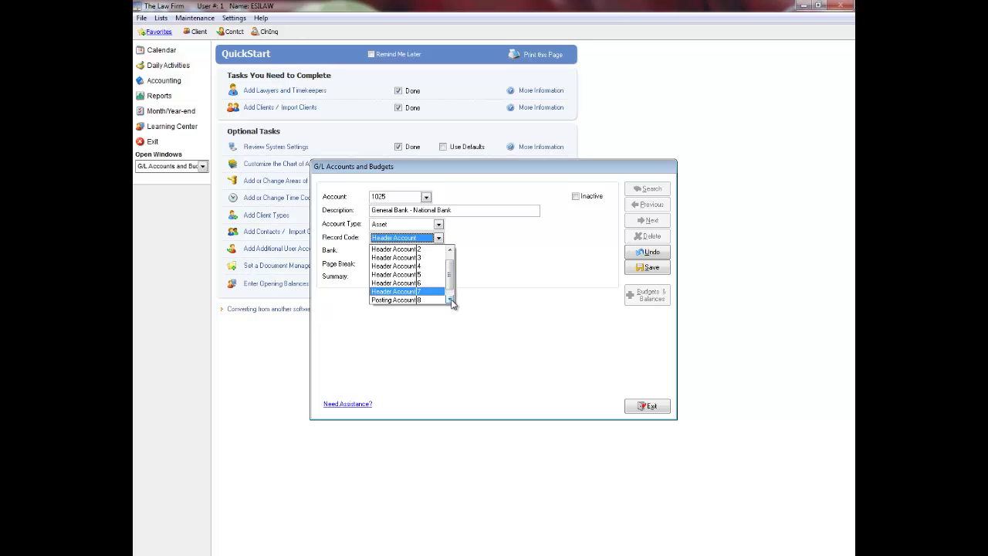
left_click(450, 299)
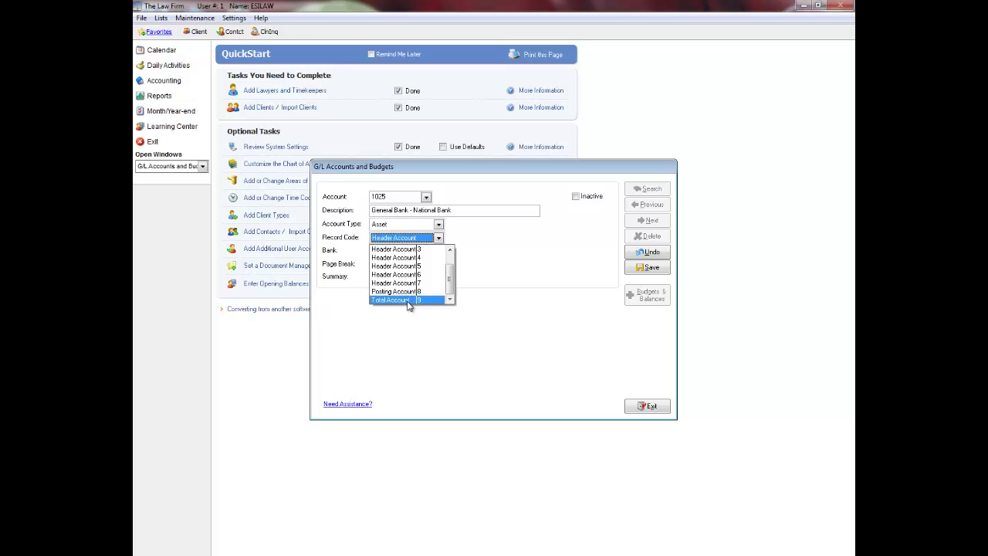
left_click(409, 300)
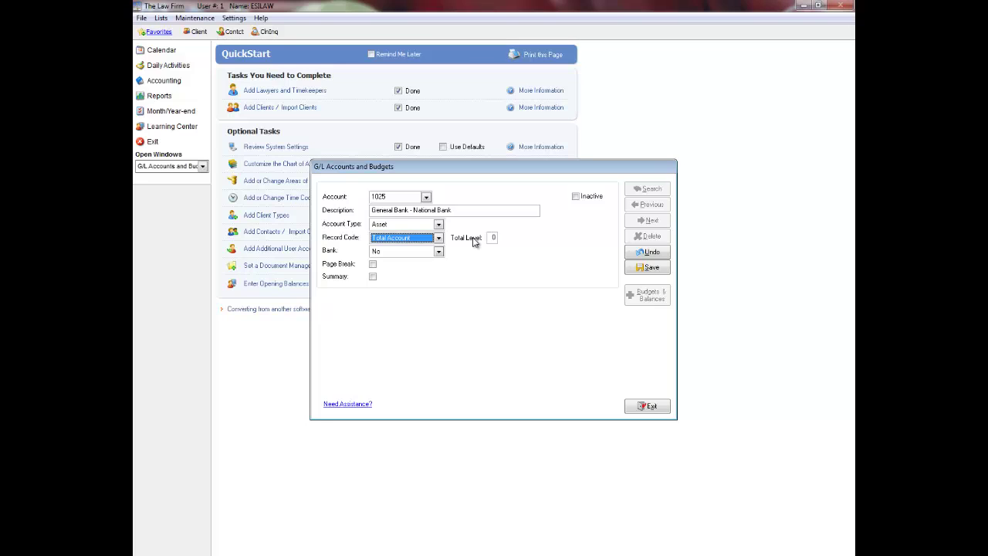
- Set the record code to Posting Account and the bank type to General, and save the account
left_click(439, 238)
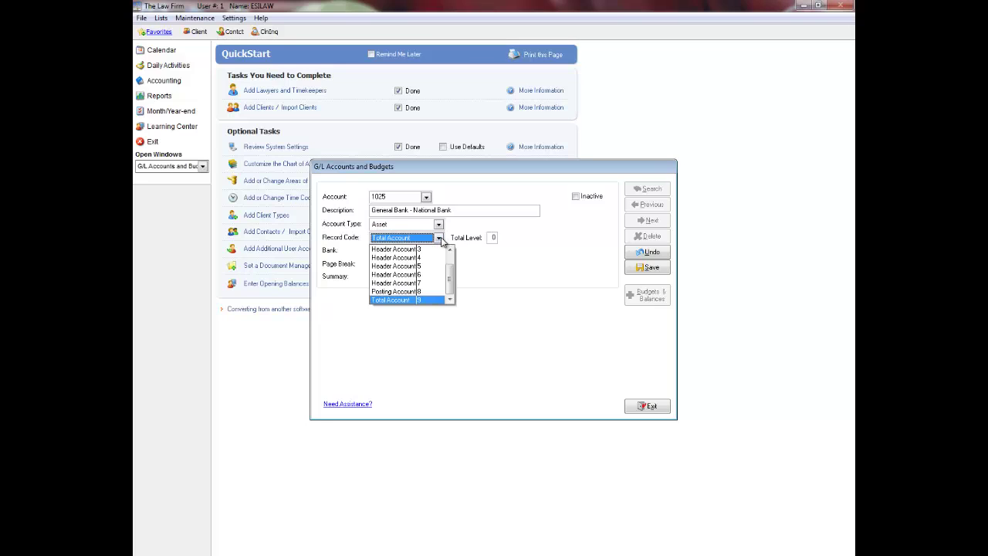
left_click(435, 292)
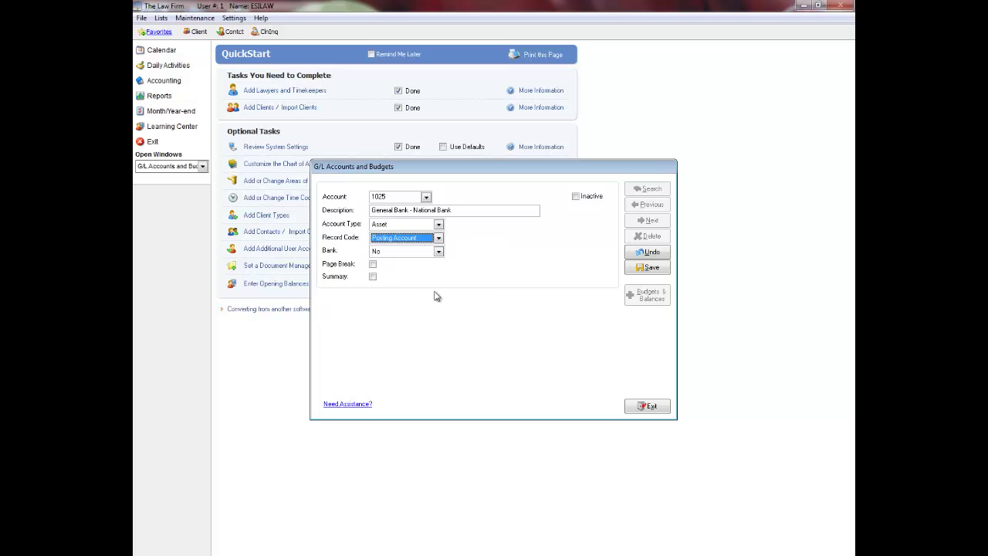
left_click(439, 253)
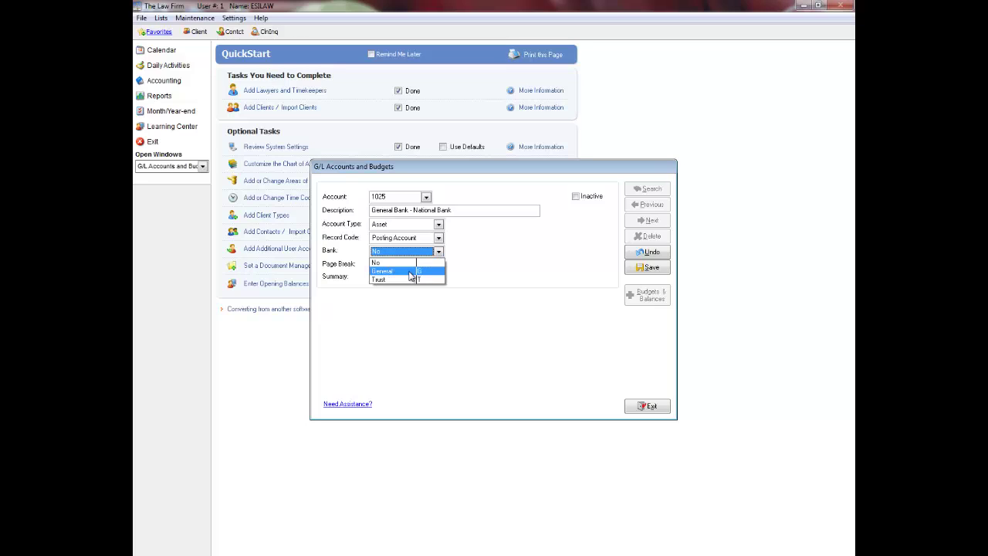
left_click(410, 276)
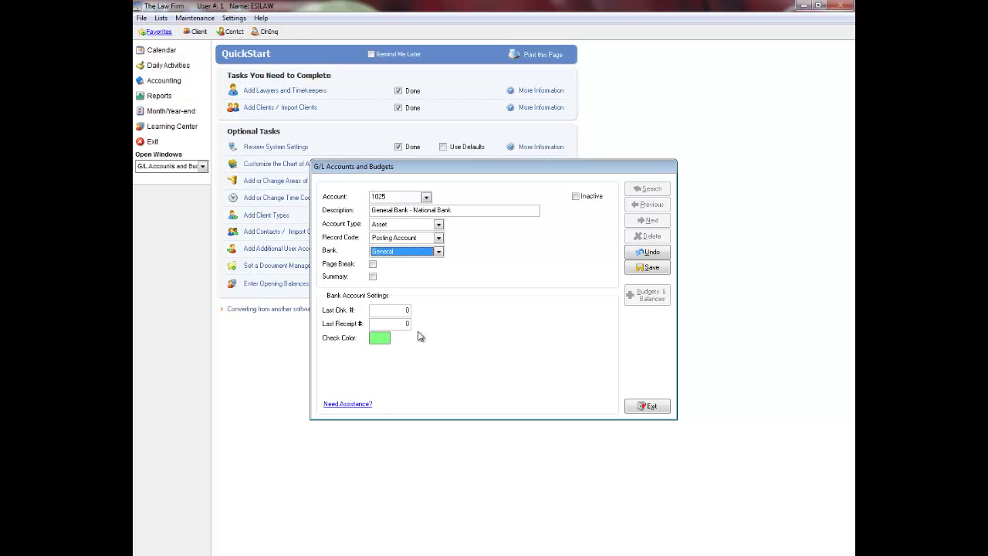
left_click(645, 269)
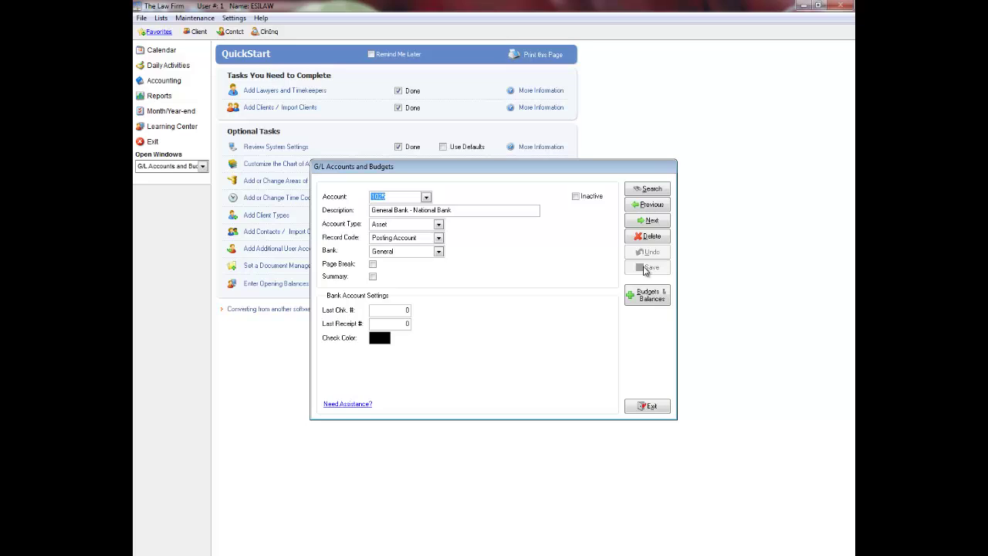
- Sort the G/L account list by number and examine the trust accounts around 1195, then close the accounts window
left_click(660, 191)
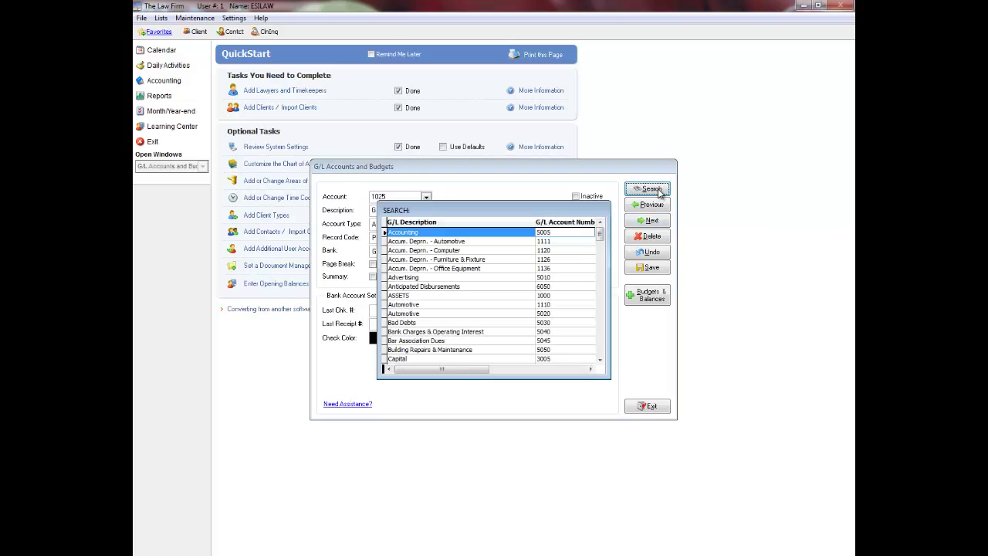
left_click(572, 223)
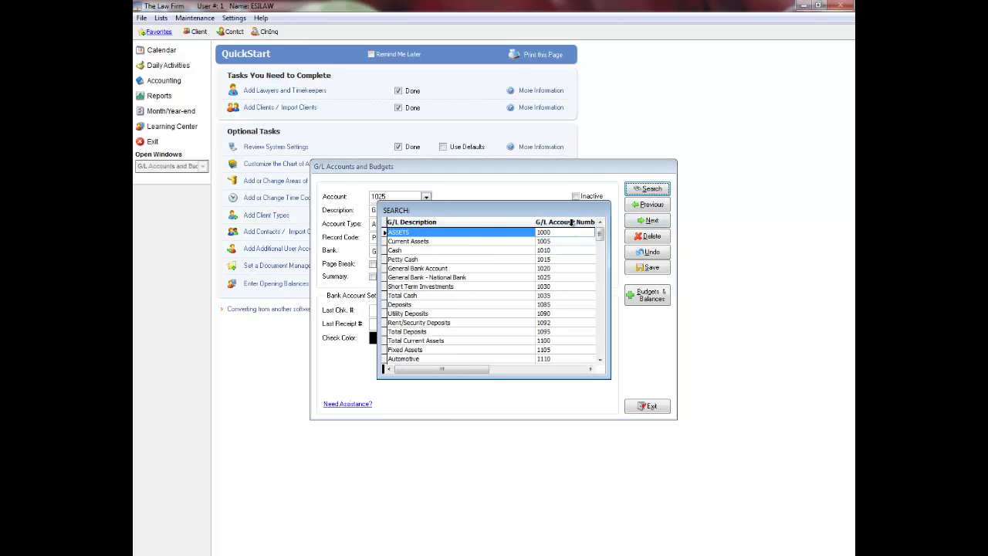
type("1195")
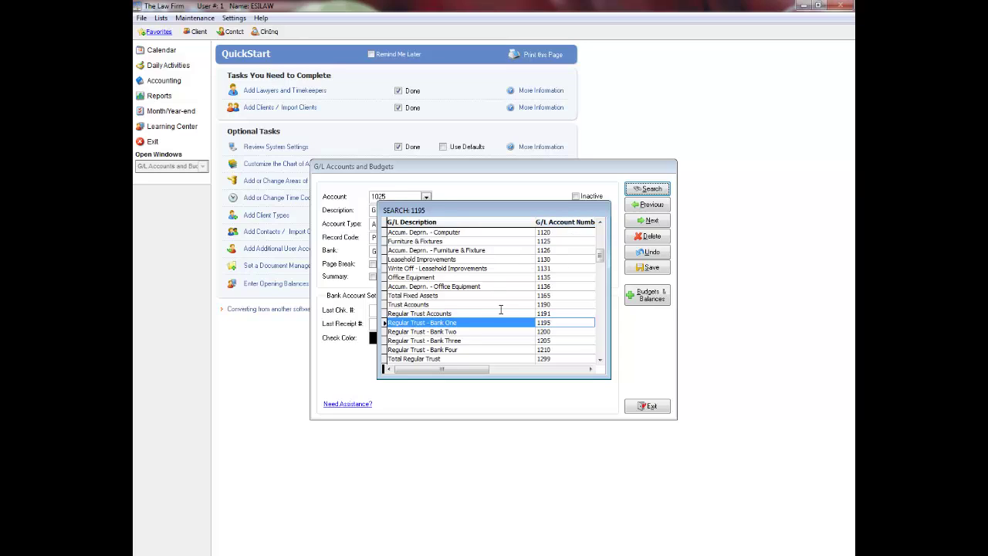
left_click(600, 360)
left_click(600, 361)
left_click(600, 360)
left_click(600, 360)
left_click(600, 361)
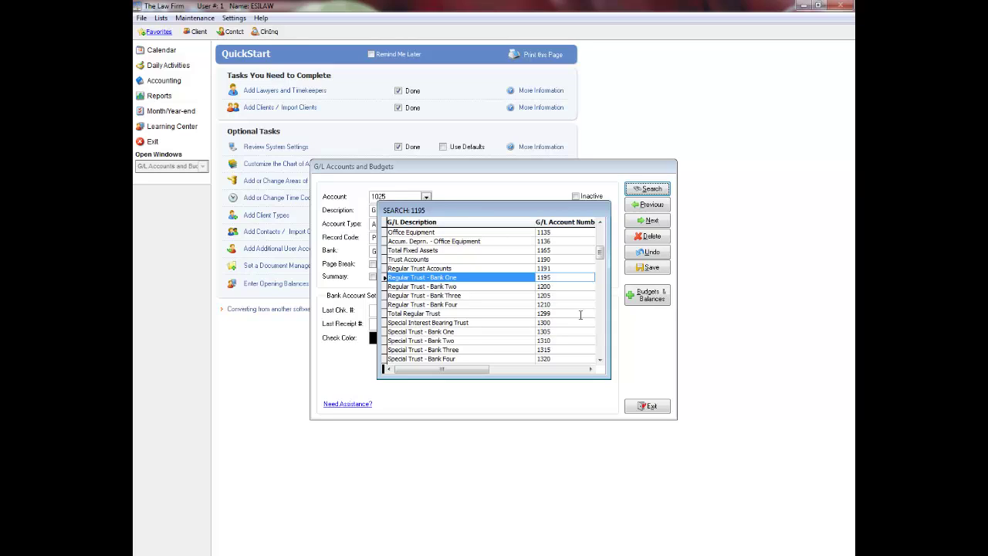
key("Escape")
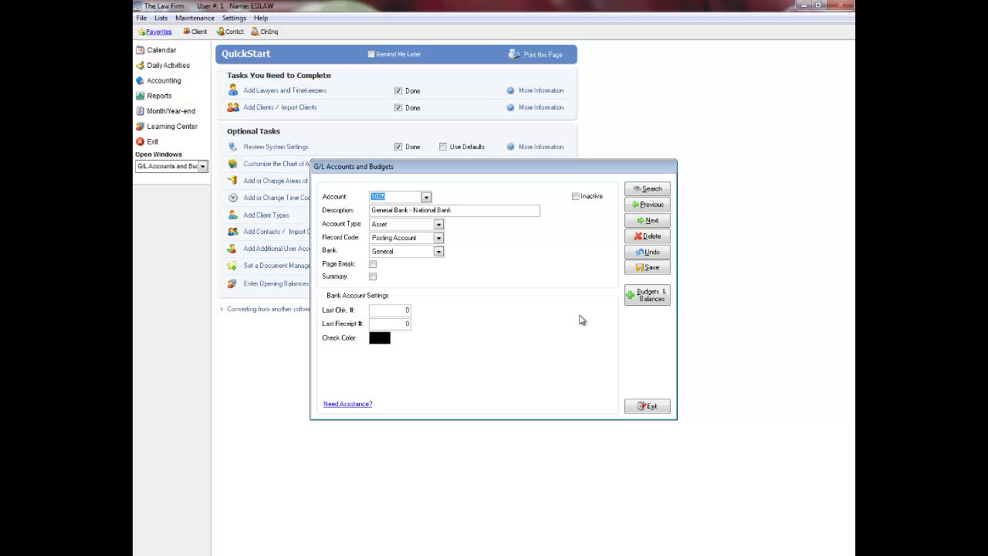
left_click(650, 406)
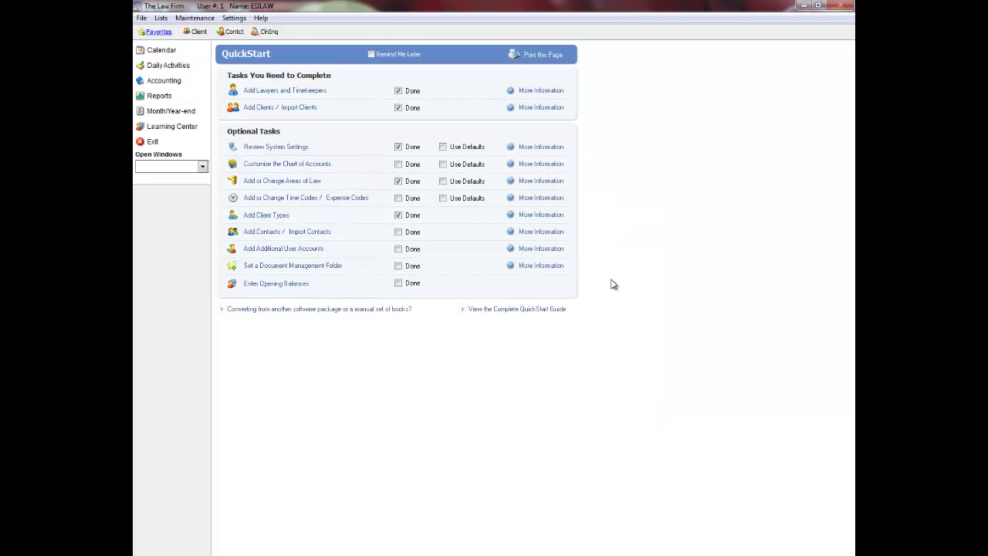
- Review the control accounts in the system settings and close the settings
left_click(295, 148)
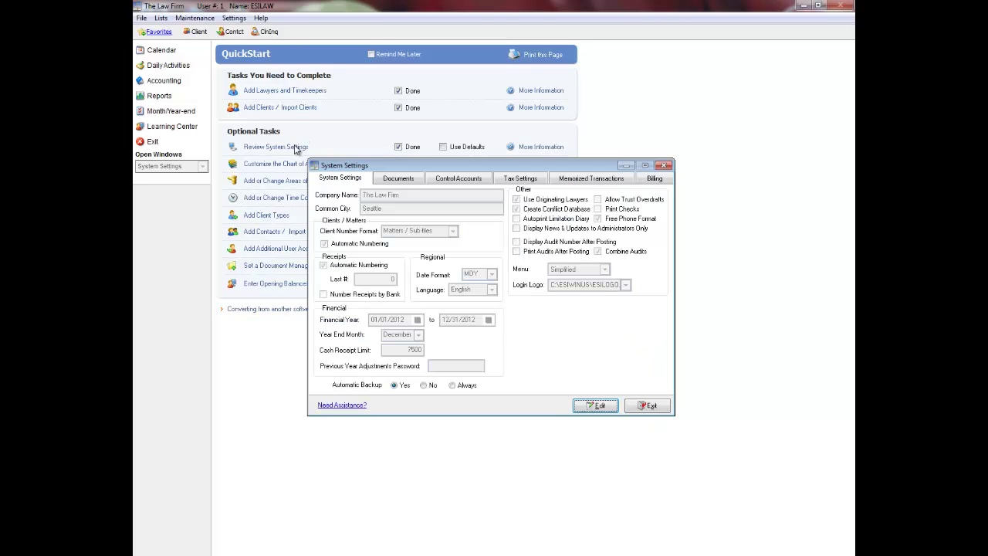
left_click(441, 179)
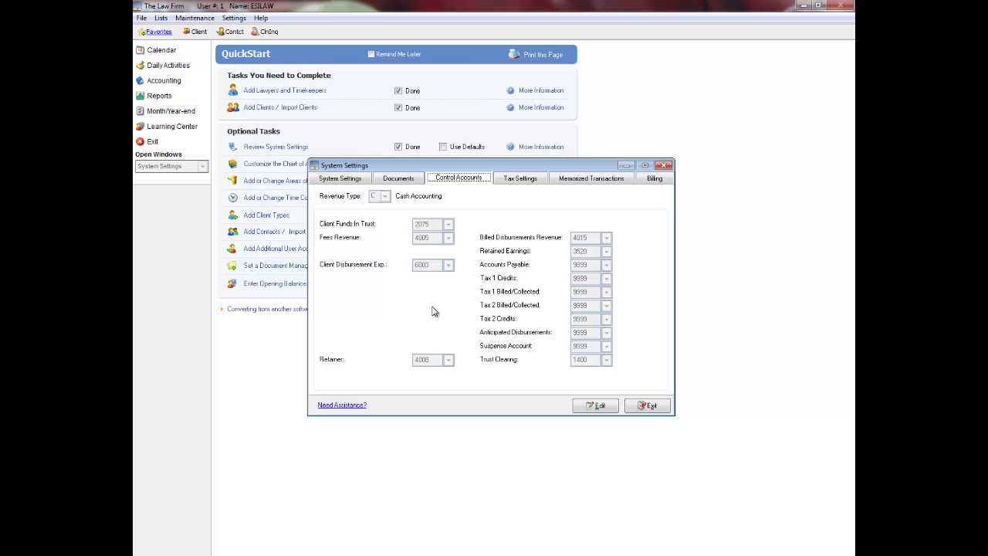
left_click(647, 407)
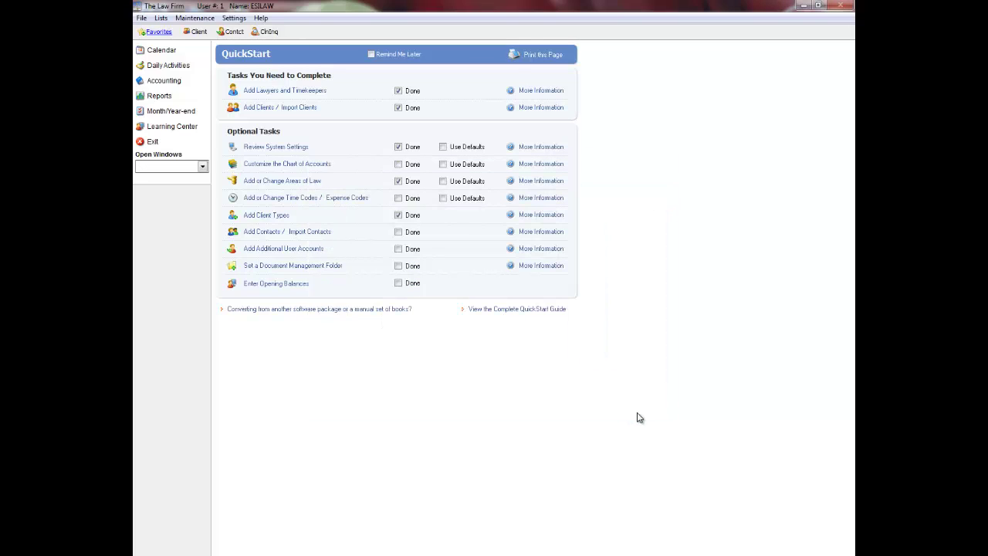